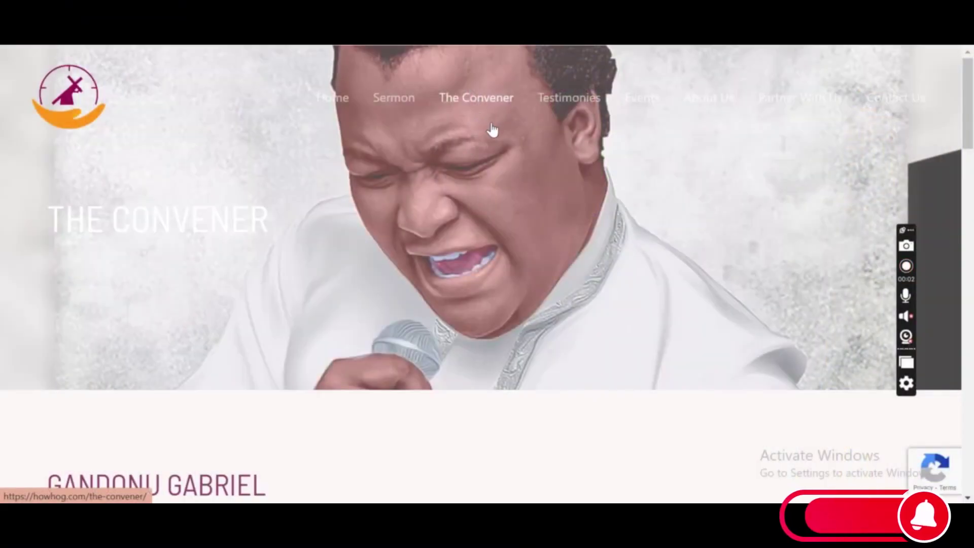
pyautogui.scroll(-2, 496, 138)
pyautogui.scroll(-1, 498, 150)
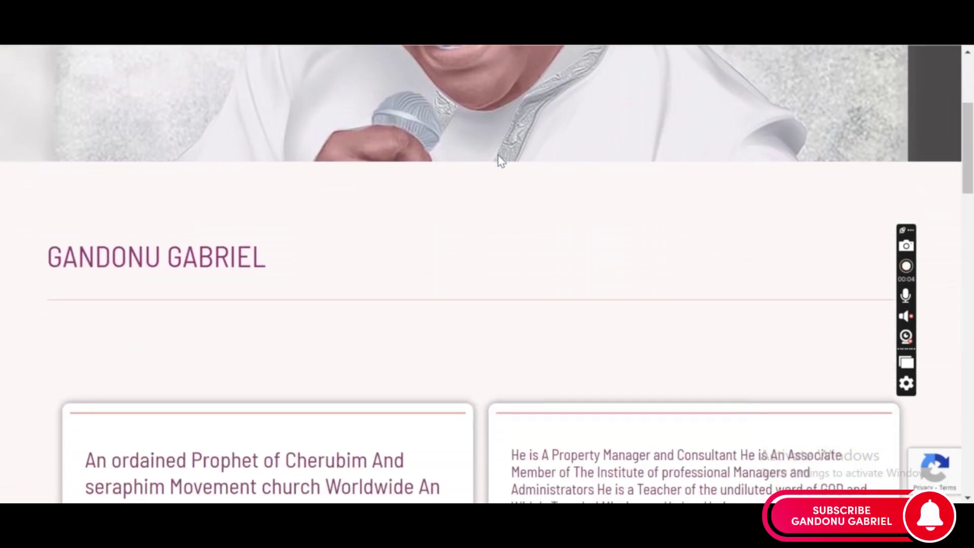
pyautogui.scroll(-2, 498, 156)
pyautogui.scroll(-1, 500, 161)
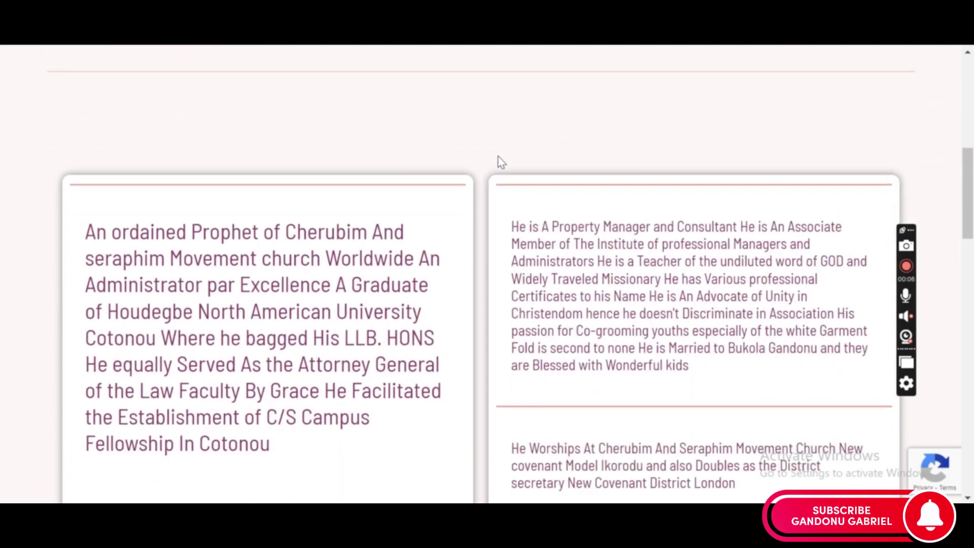
pyautogui.scroll(-1, 499, 162)
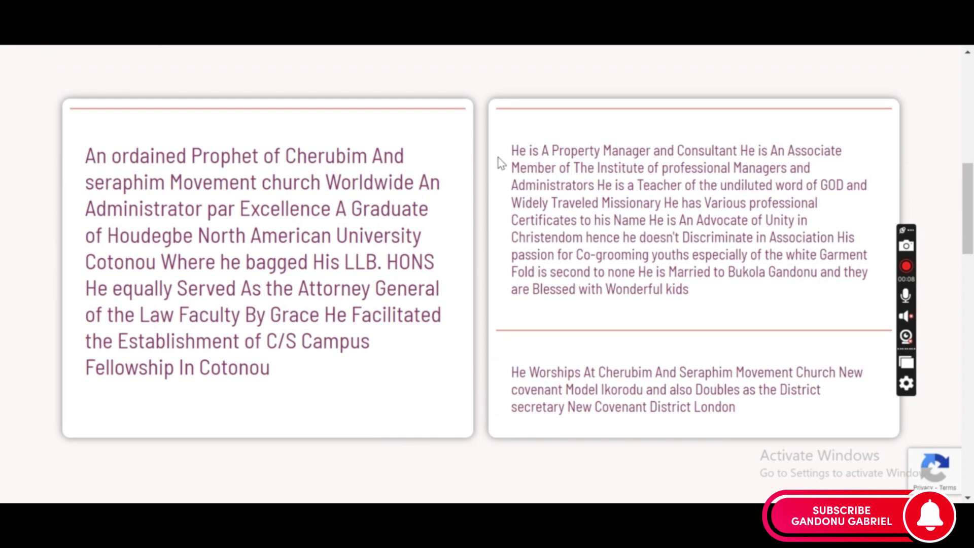
pyautogui.scroll(-1, 592, 184)
pyautogui.scroll(-3, 591, 187)
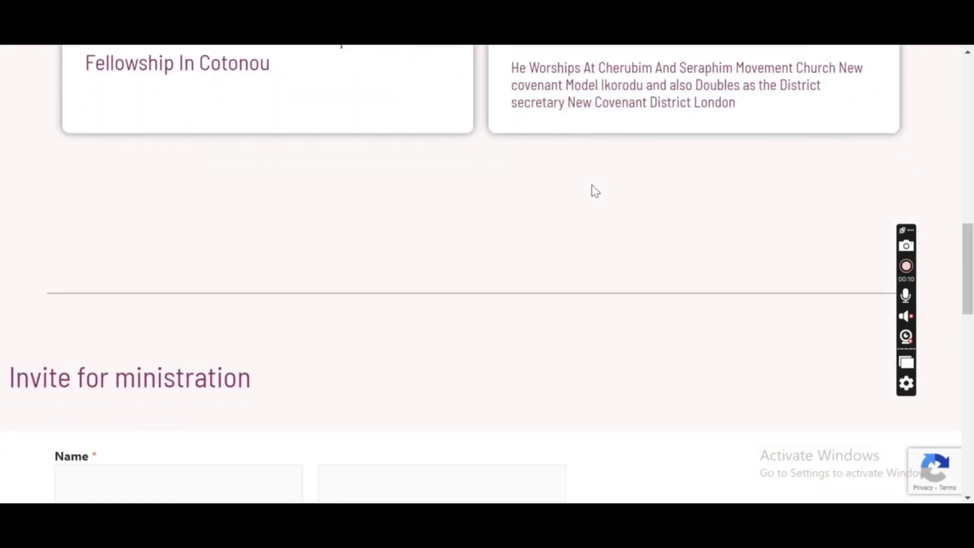
pyautogui.scroll(-2, 593, 190)
pyautogui.scroll(-2, 594, 190)
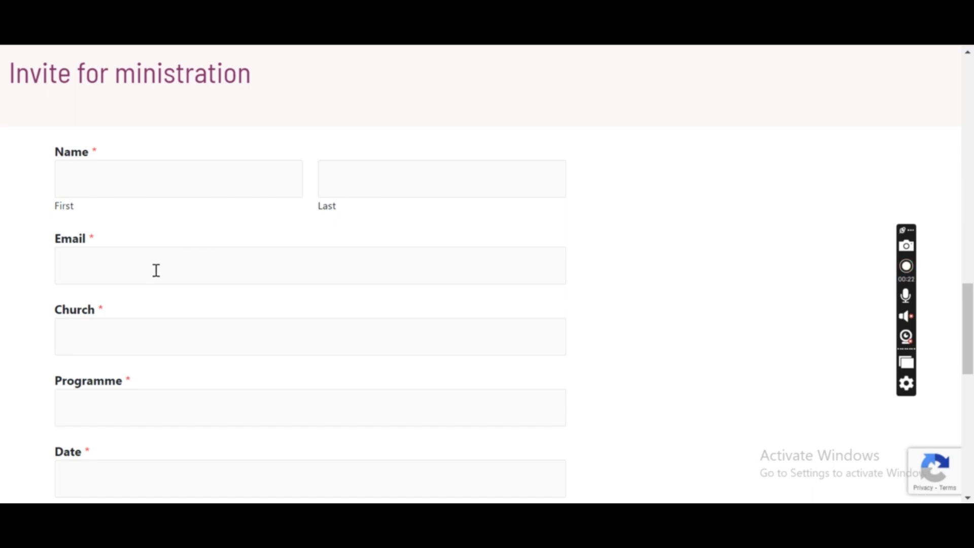
pyautogui.scroll(-2, 156, 270)
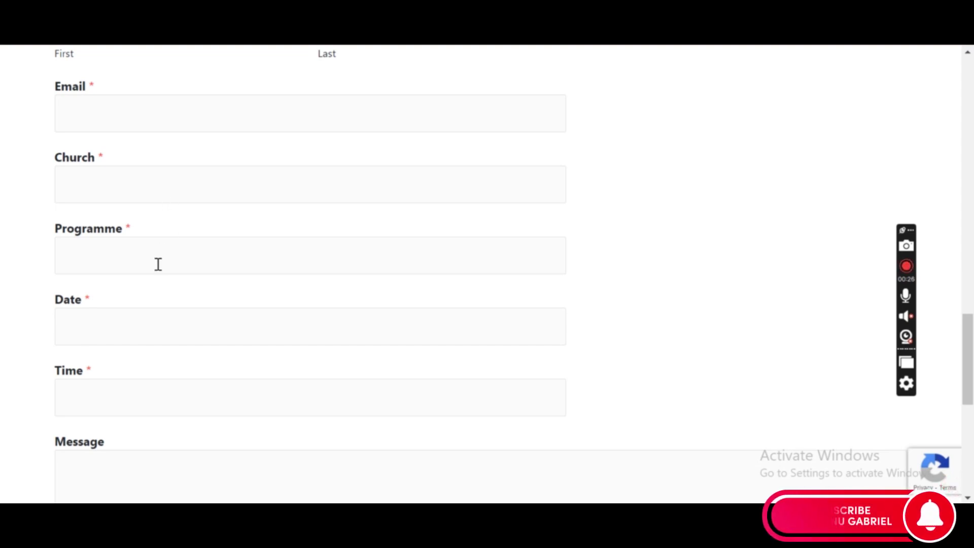
pyautogui.scroll(-1, 163, 263)
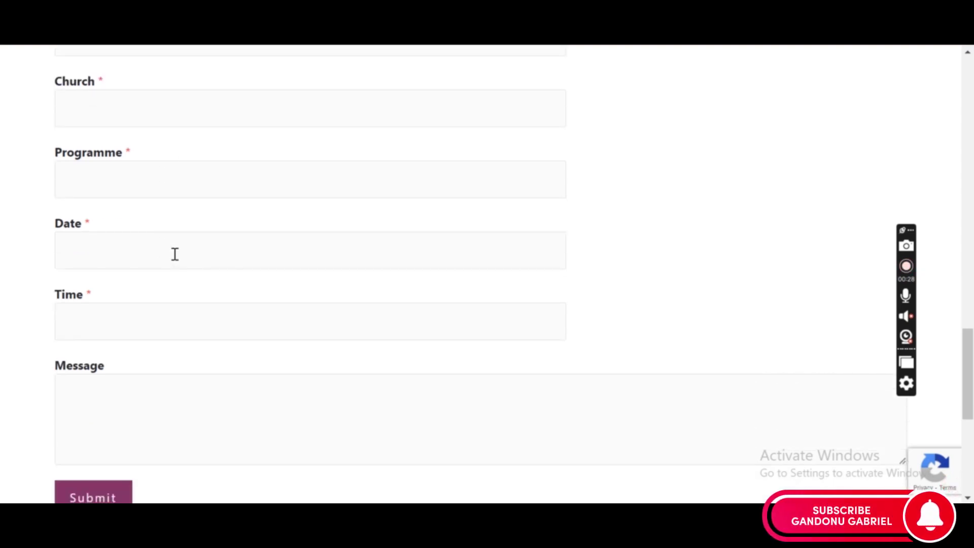
pyautogui.scroll(-2, 194, 312)
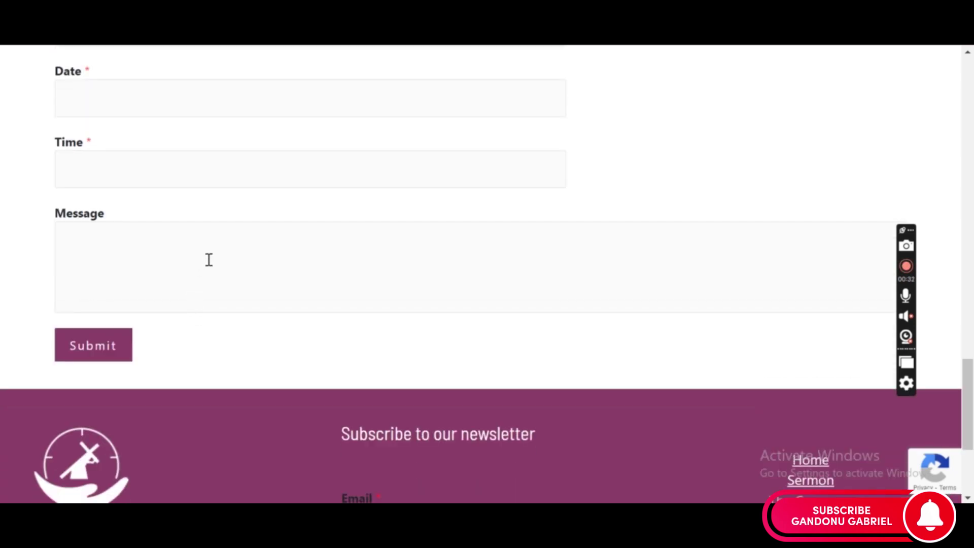
# - Place the cursor in the invite form's Message box, ready to write a message
pyautogui.click(131, 253)
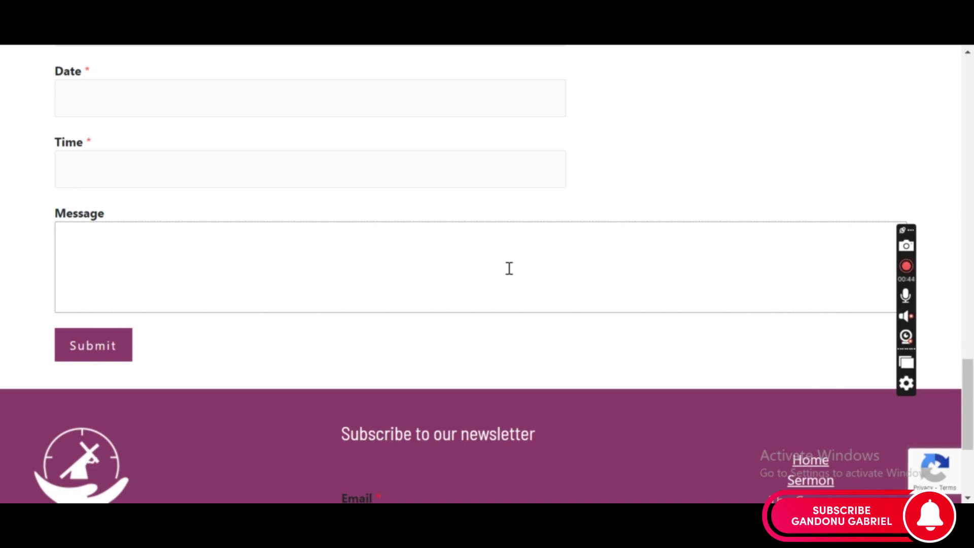
pyautogui.scroll(-3, 508, 269)
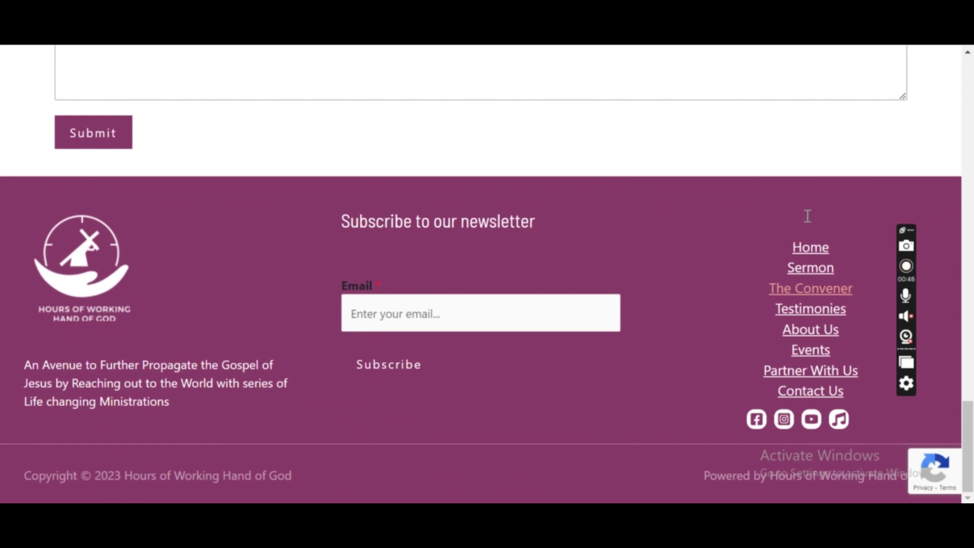